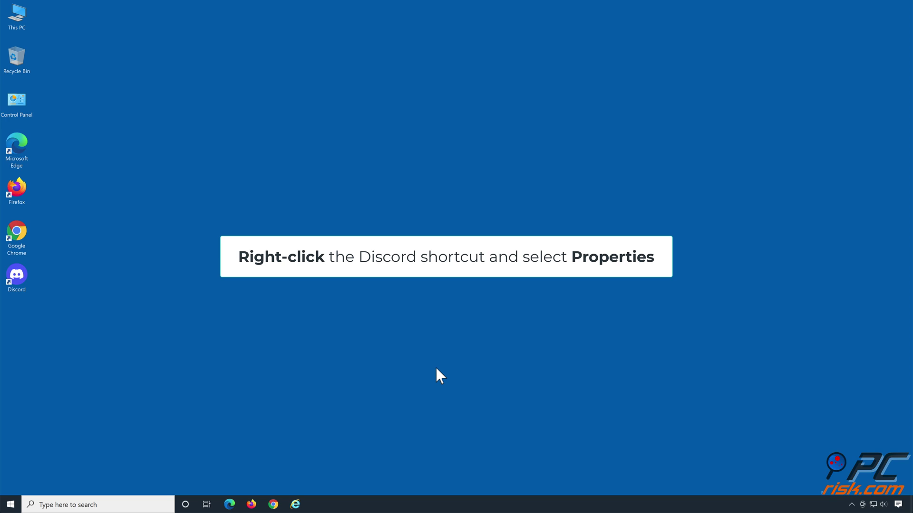
- Enable 'Run this program as an administrator' in the Discord shortcut's Compatibility properties and apply it
right_click(20, 281)
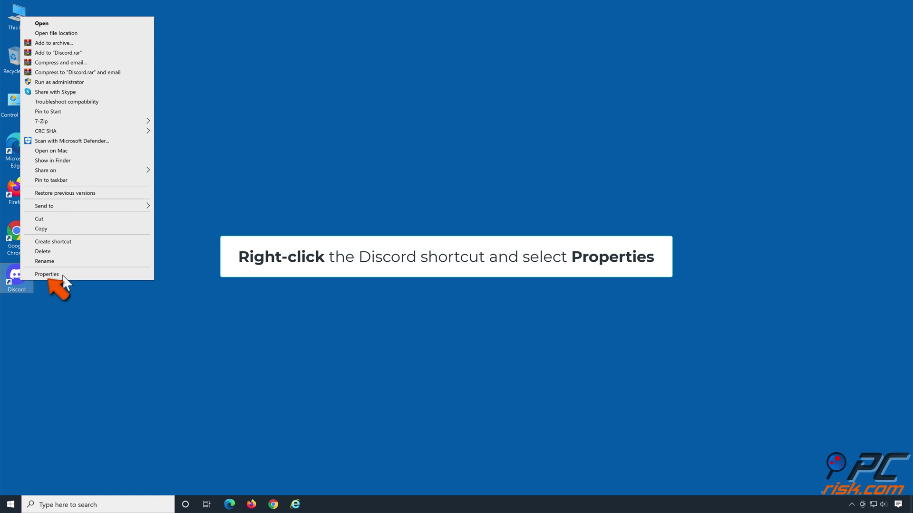
click(47, 274)
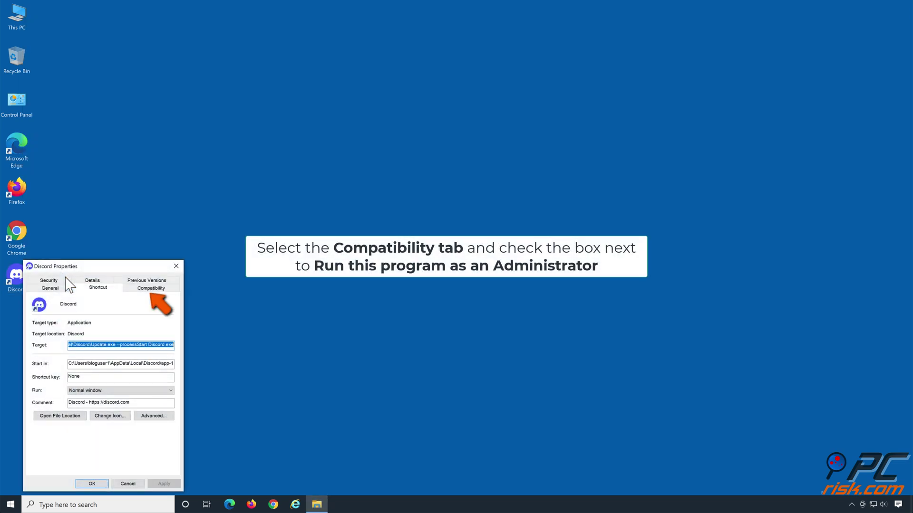
click(151, 289)
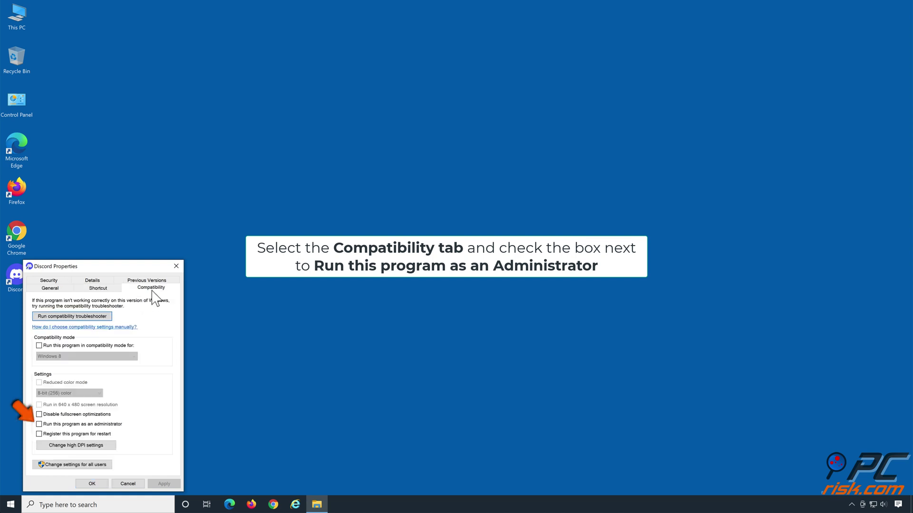
click(39, 425)
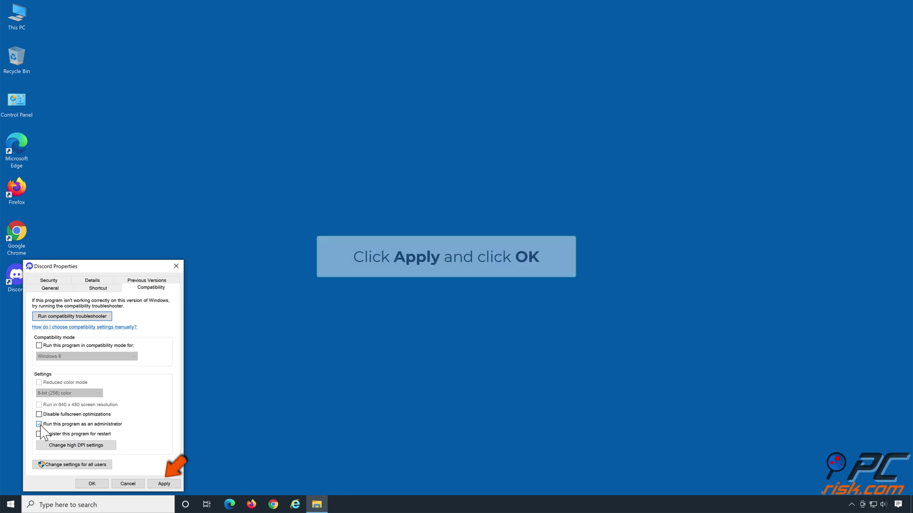
click(164, 485)
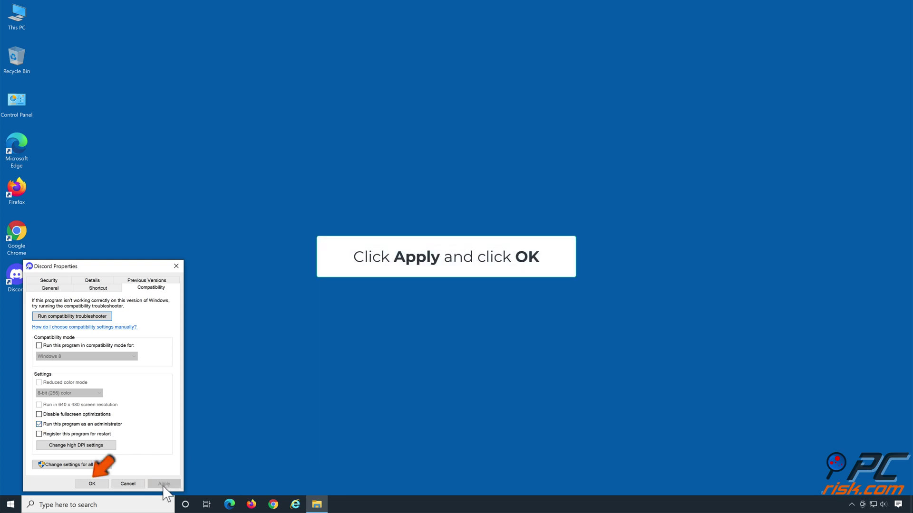
click(95, 485)
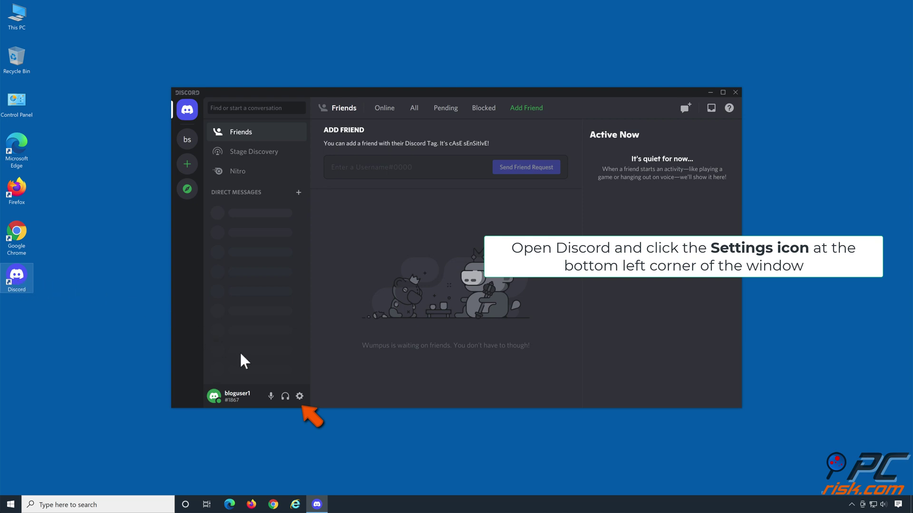
- Switch off 'Use our latest technology to capture your screen' in Voice & Video, then close Discord
click(300, 397)
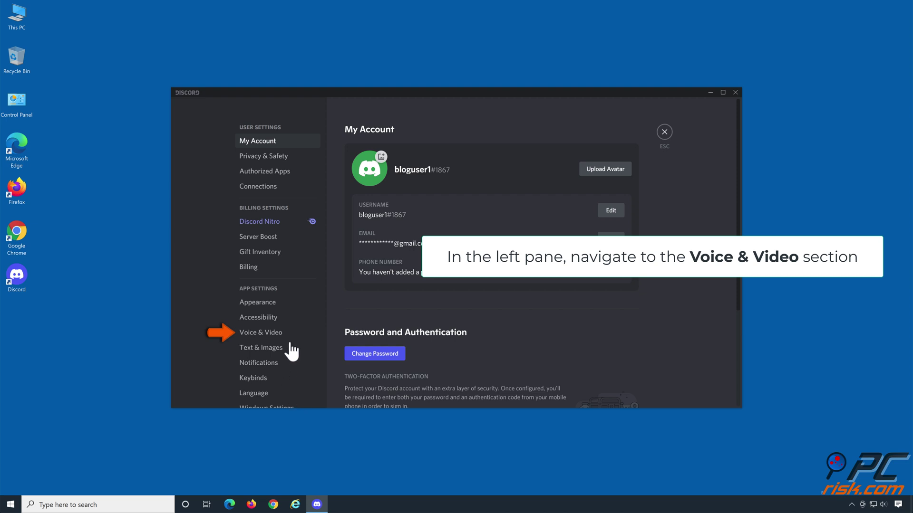
click(263, 337)
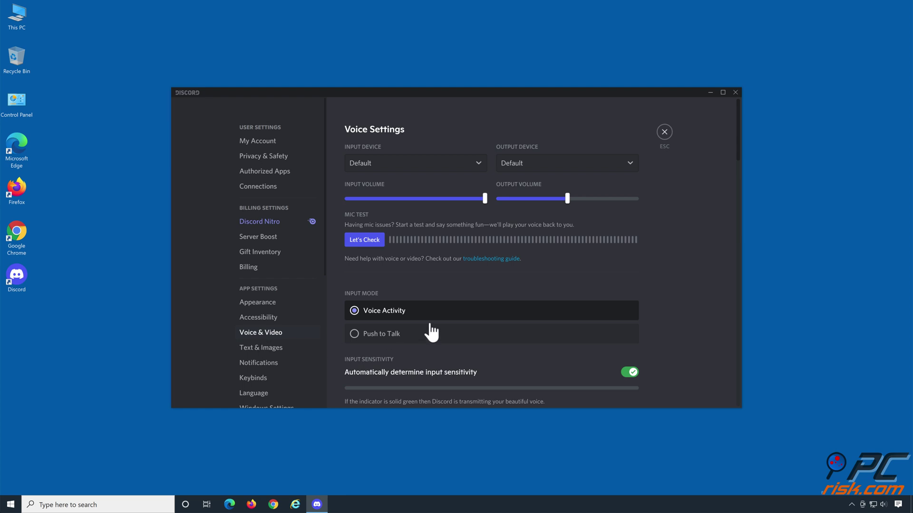
scroll(507, 318, down, 5)
scroll(509, 319, down, 15)
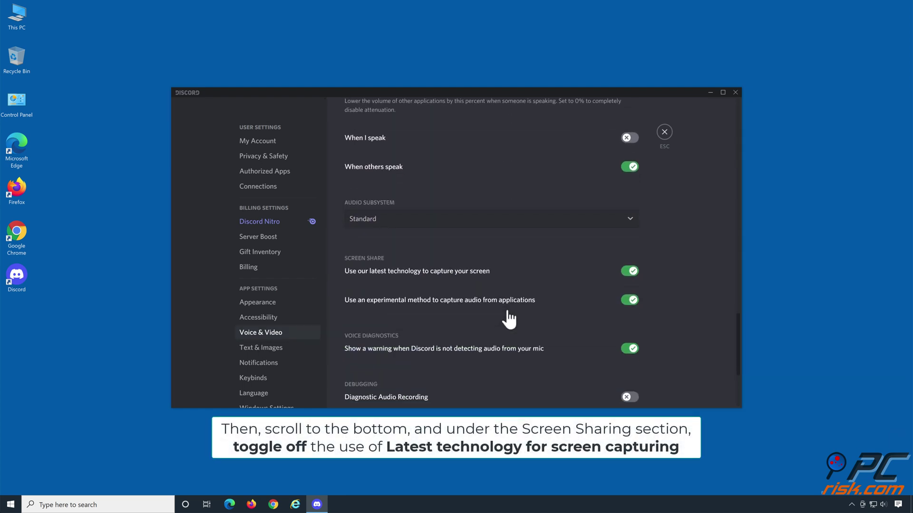
scroll(509, 320, down, 2)
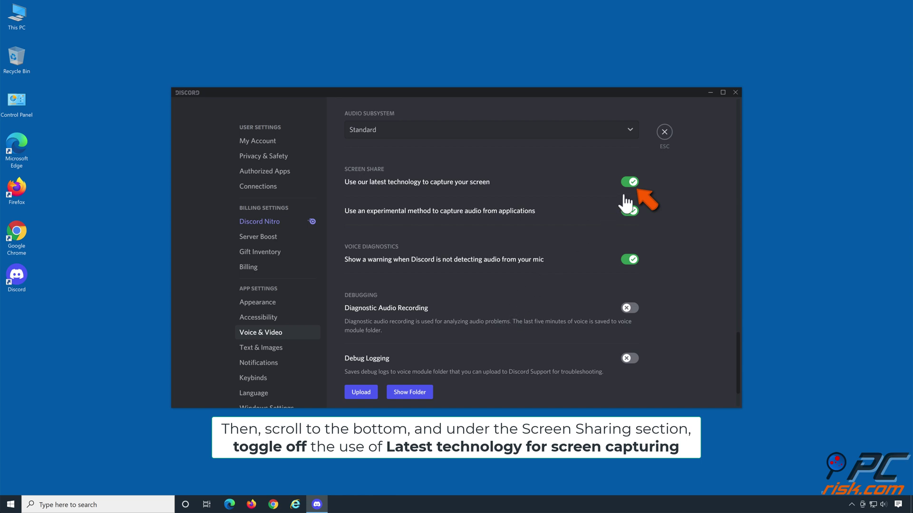
click(630, 188)
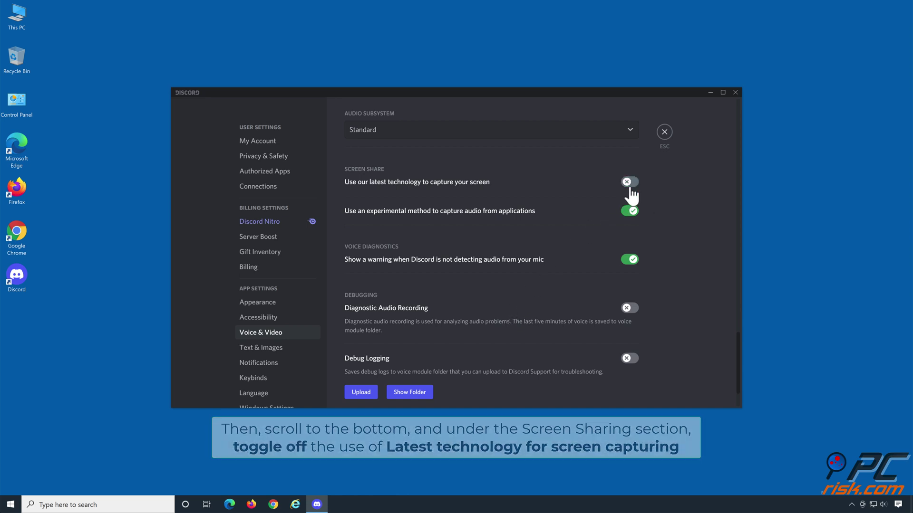
click(664, 132)
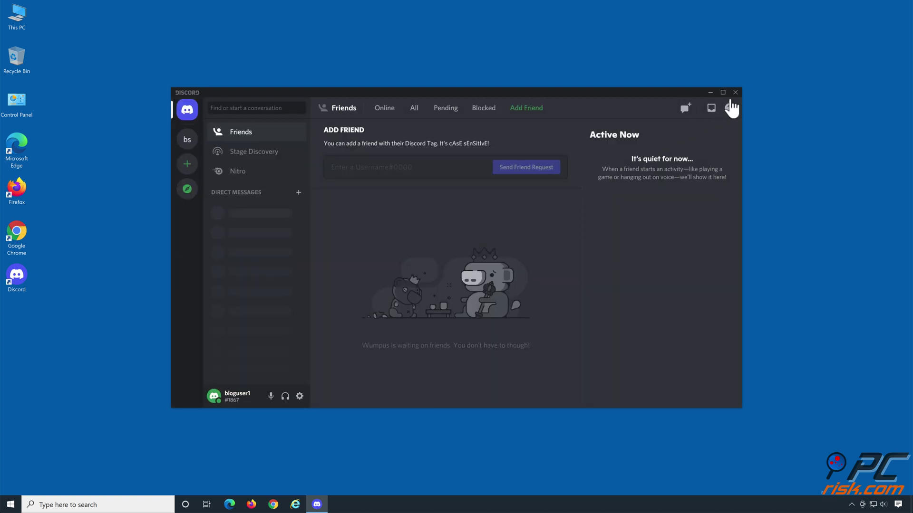
click(734, 92)
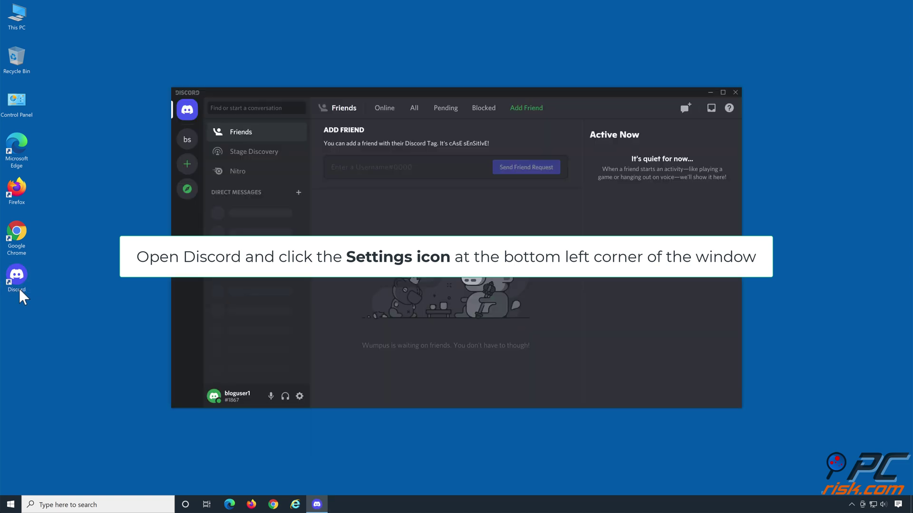
- Disable Hardware Acceleration in Advanced settings, confirm the relaunch, and close the relaunched Discord
click(300, 397)
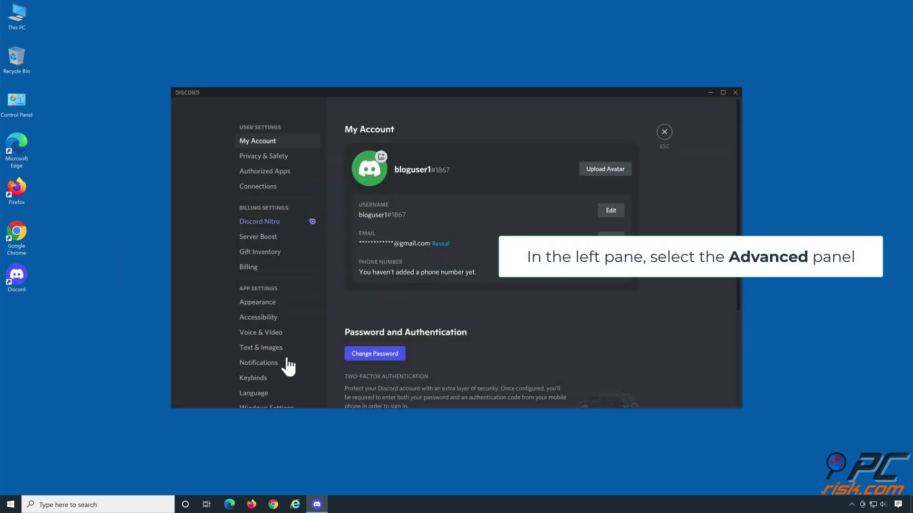
scroll(281, 347, down, 3)
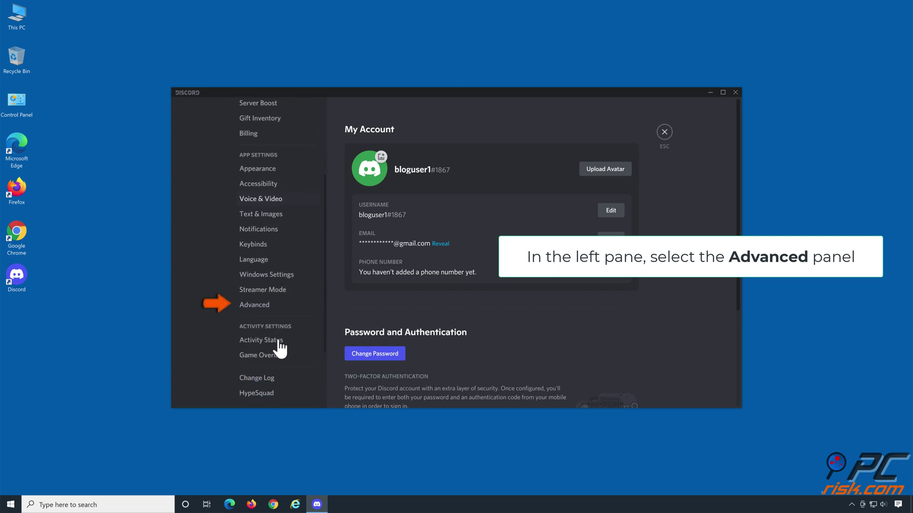
click(255, 314)
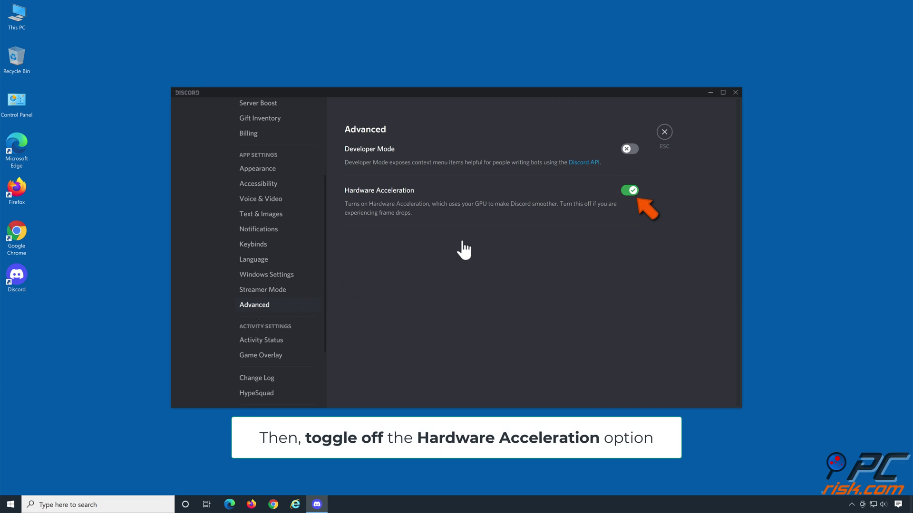
click(631, 194)
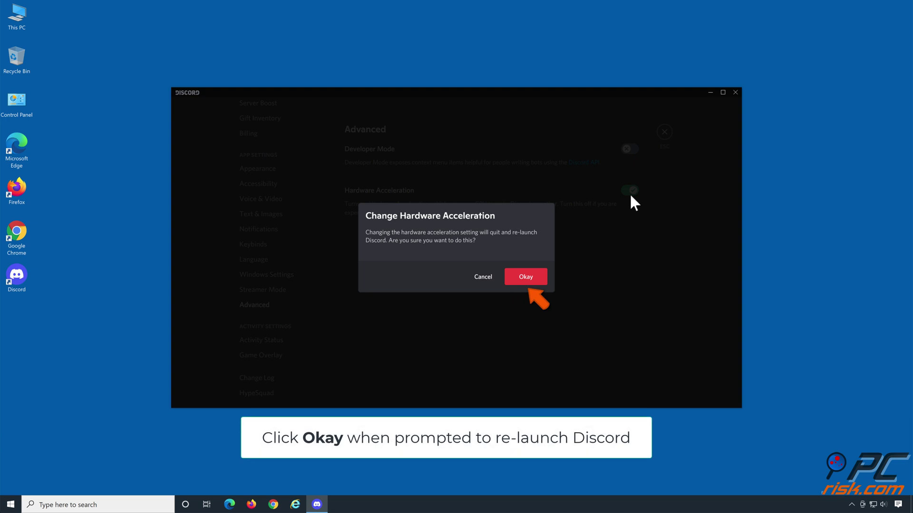
click(525, 278)
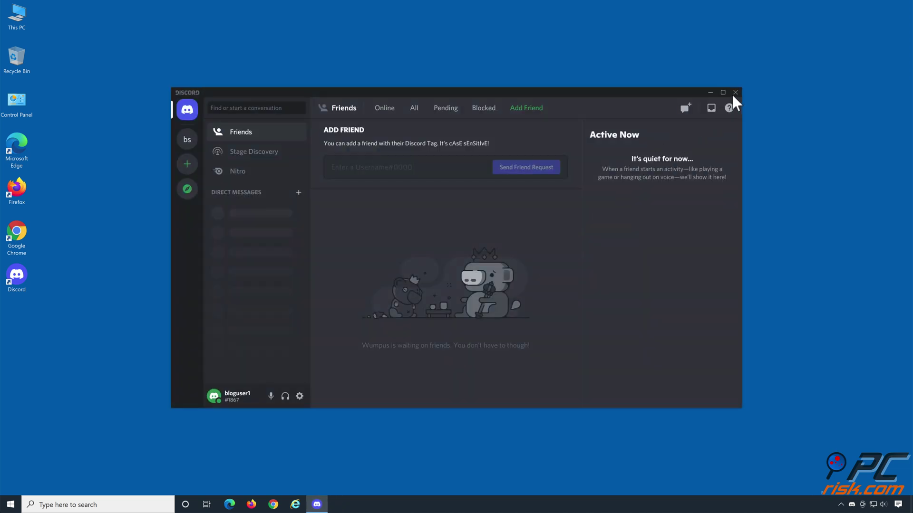
click(734, 93)
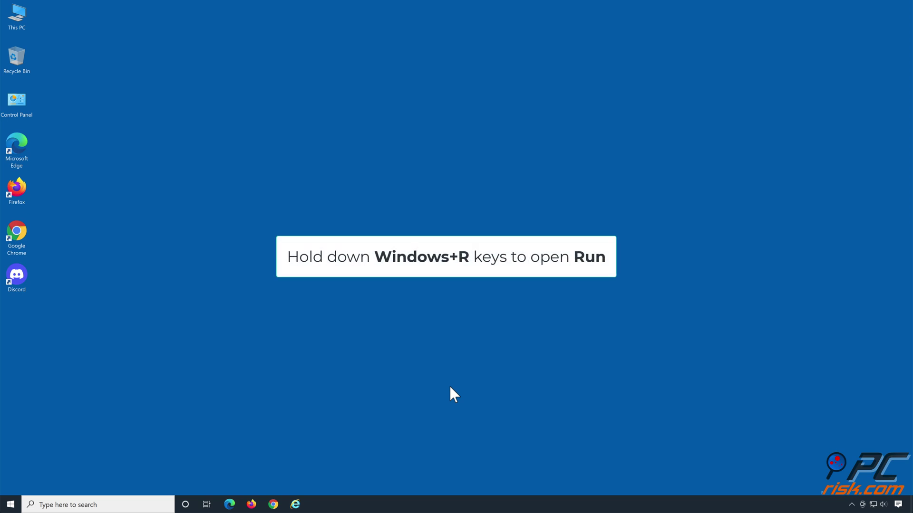
- Open the %localappdata% folder from the Run dialog
key(super+r)
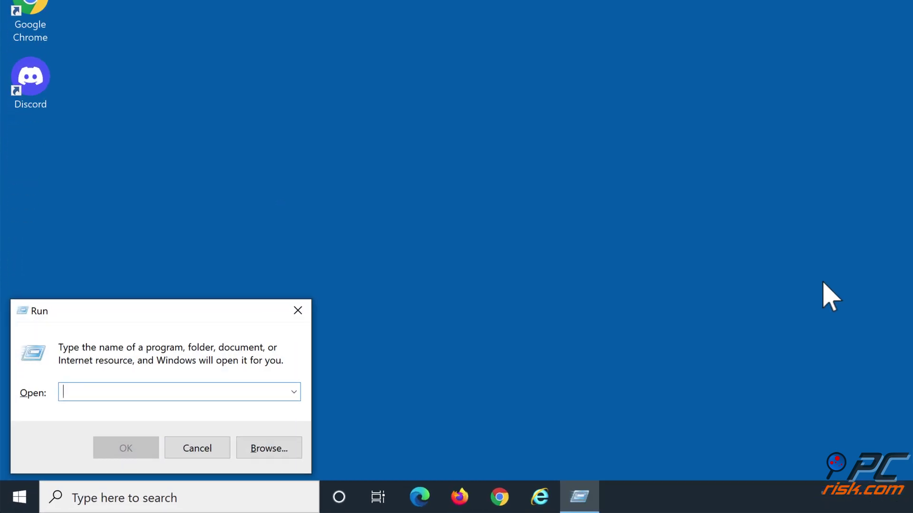
text(%localappdata%)
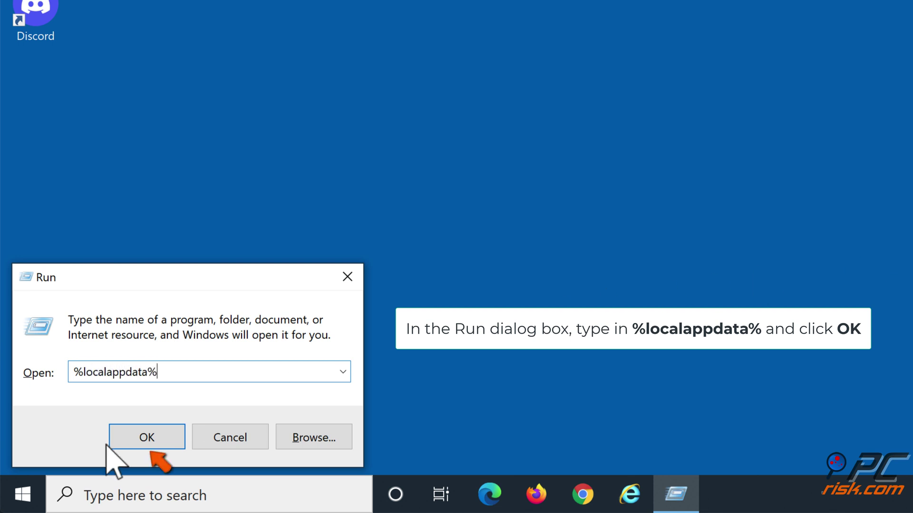
click(142, 440)
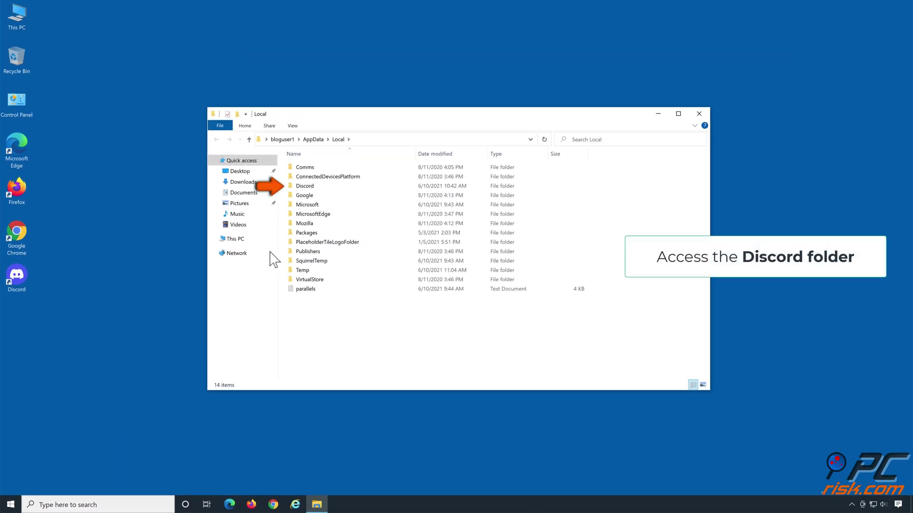
- Run Update.exe from the Local Discord folder, then close File Explorer
double_click(305, 187)
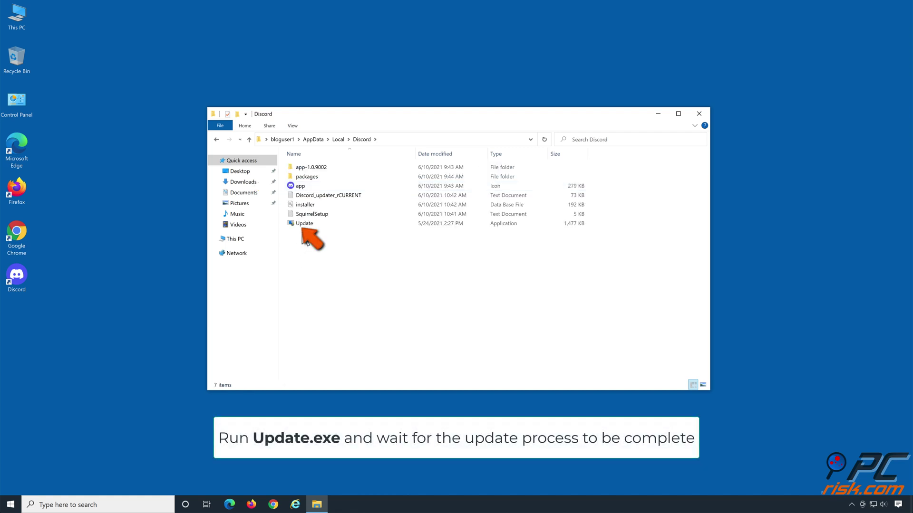
double_click(304, 227)
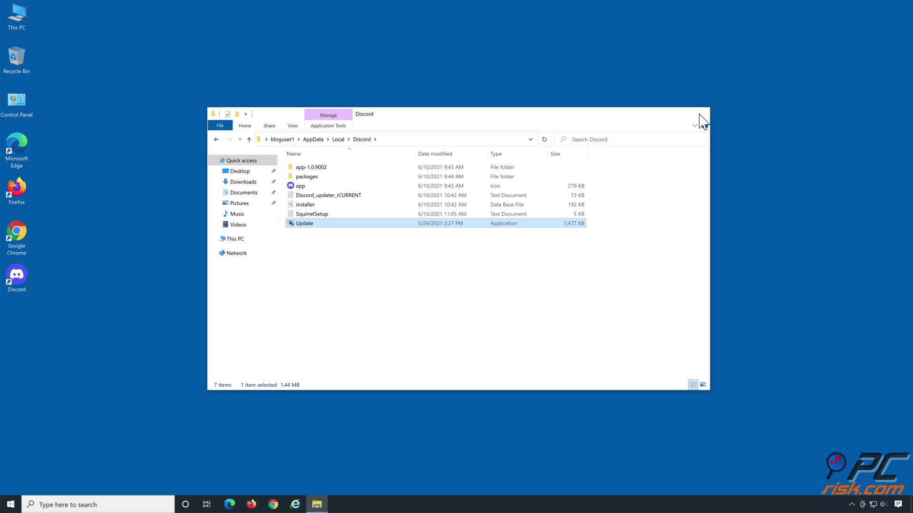
click(699, 115)
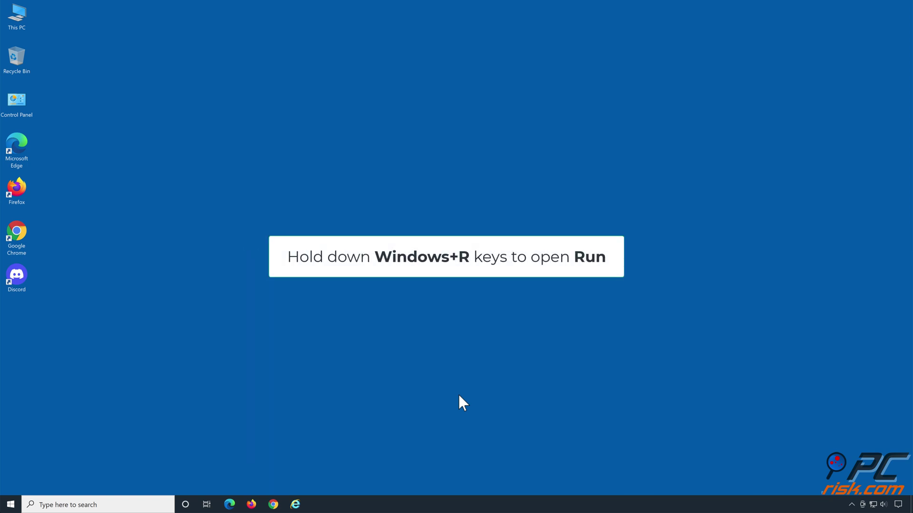
- Launch cmd from the Run dialog as an elevated Command Prompt
key(super+r)
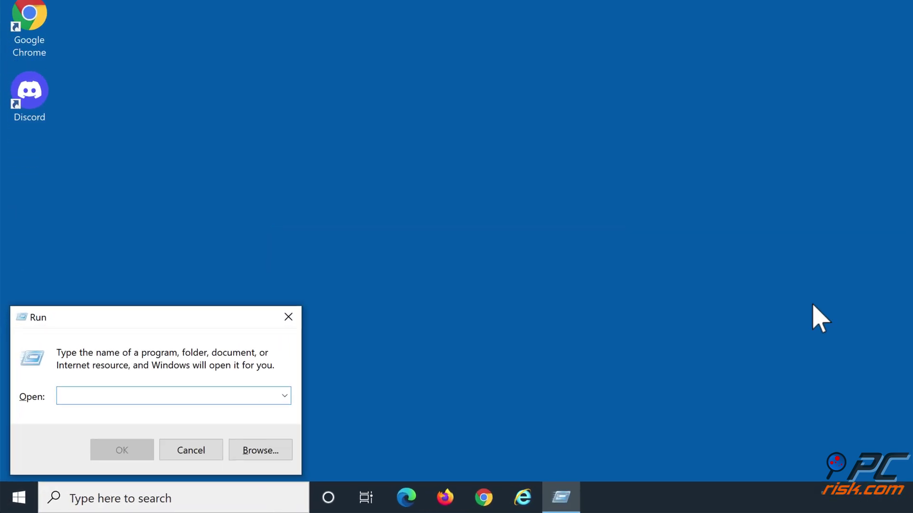
text(cmd)
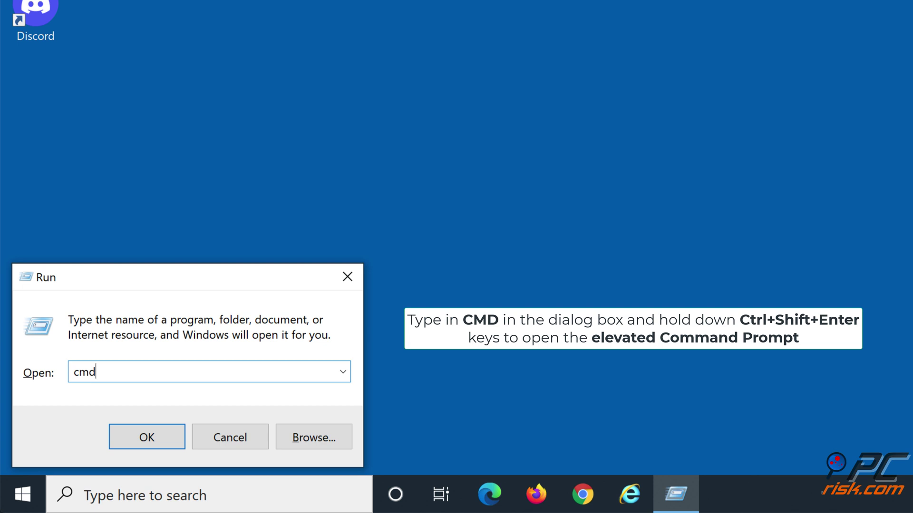
key(ctrl+shift+Return)
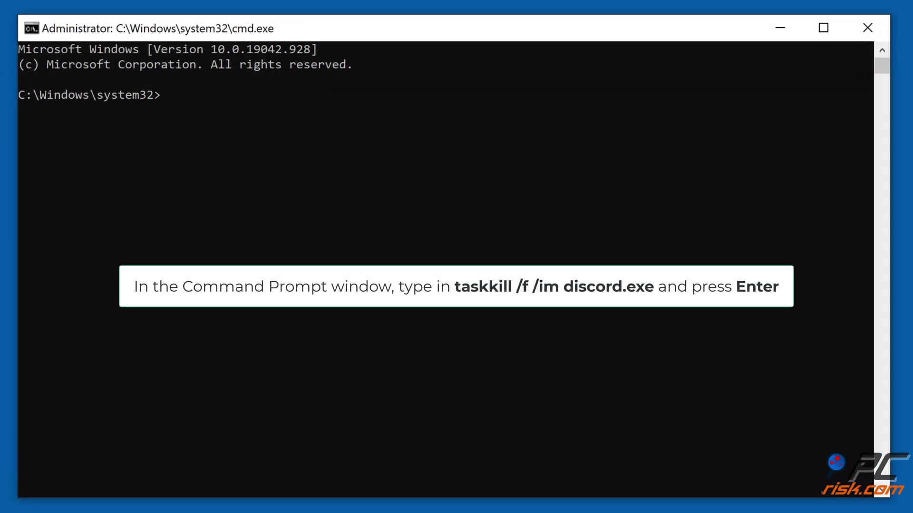
- Force-kill all Discord.exe processes with 'taskkill /f /im discord.exe' and close Command Prompt
text(taskkill /f /im discord.exe)
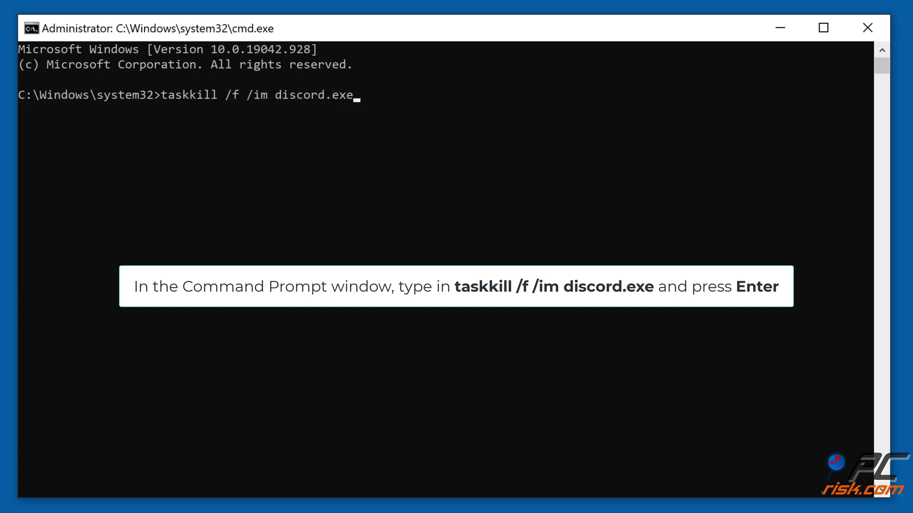
key(Return)
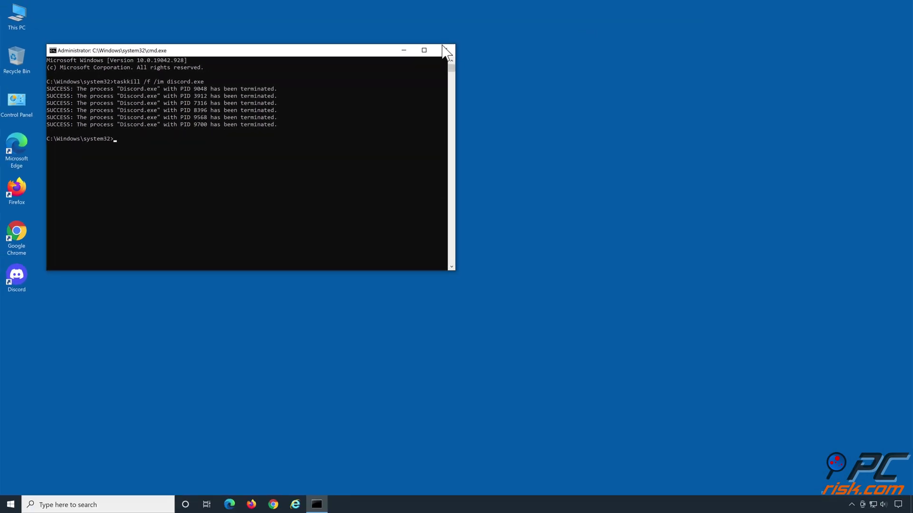
click(445, 51)
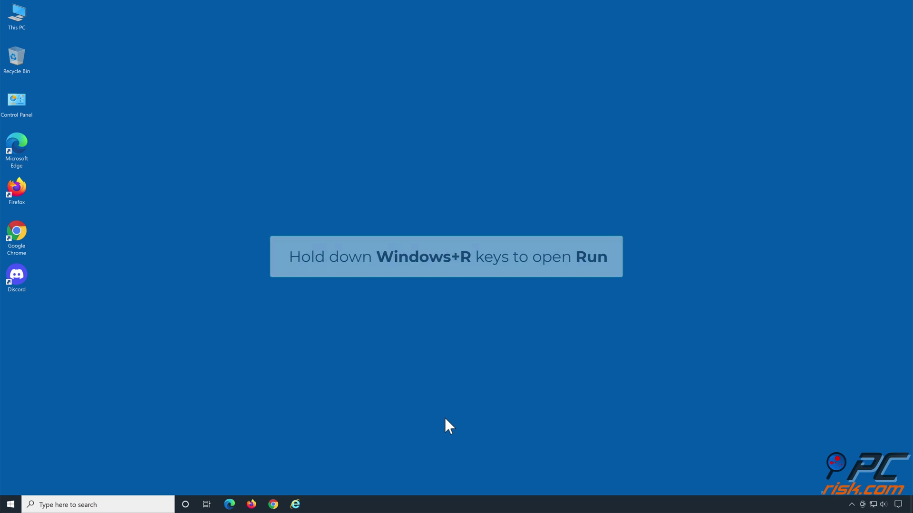
key(super+r)
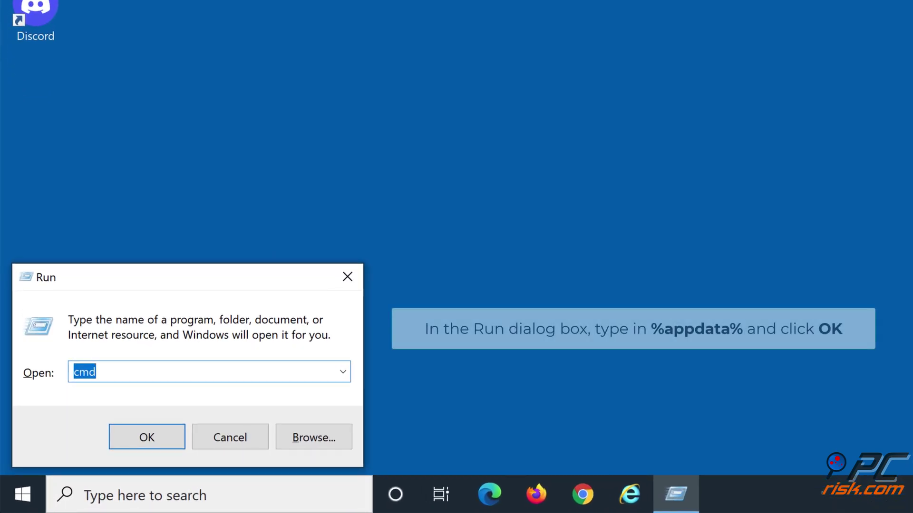
- Open the AppData\Roaming folder by running %appdata%
text(%appdata%)
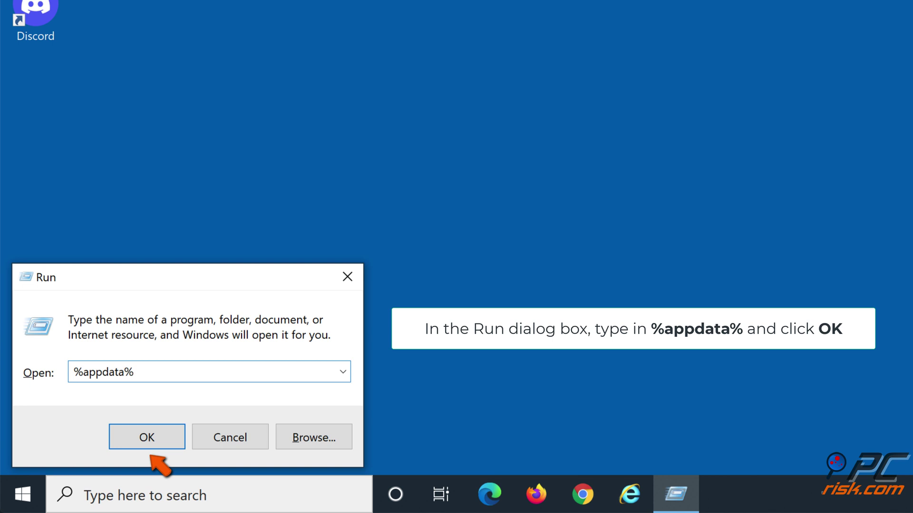
click(148, 445)
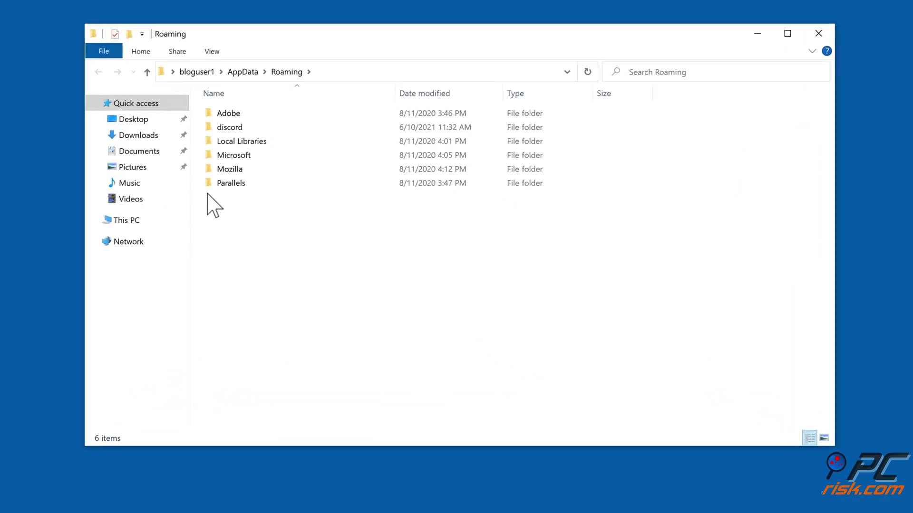
- Delete the discord folder from AppData\Roaming
right_click(215, 123)
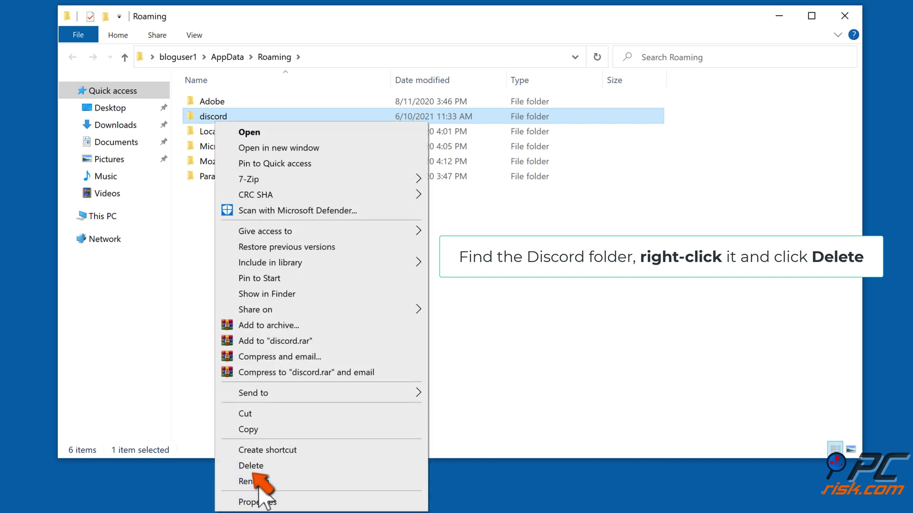
click(265, 469)
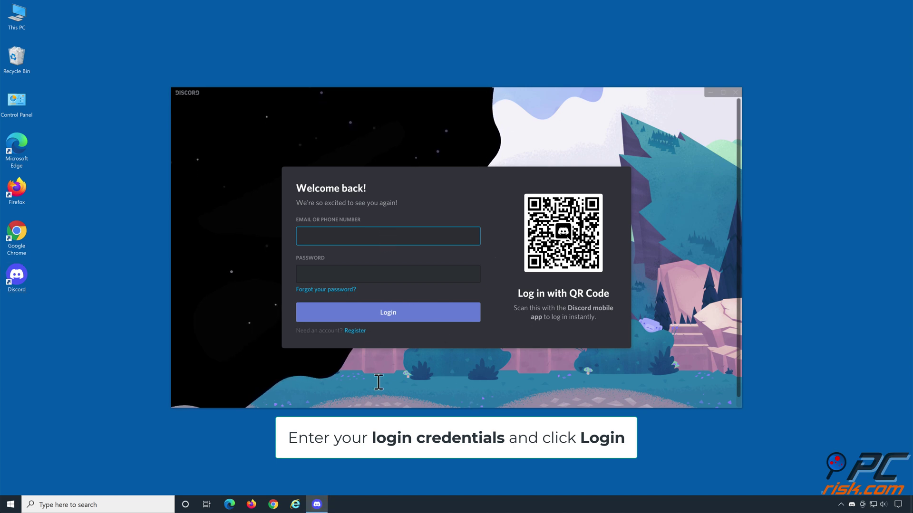
- Log in with the account's e-mail and password, then close the Discord window
click(377, 279)
text(•••••••••••••••••••••••••)
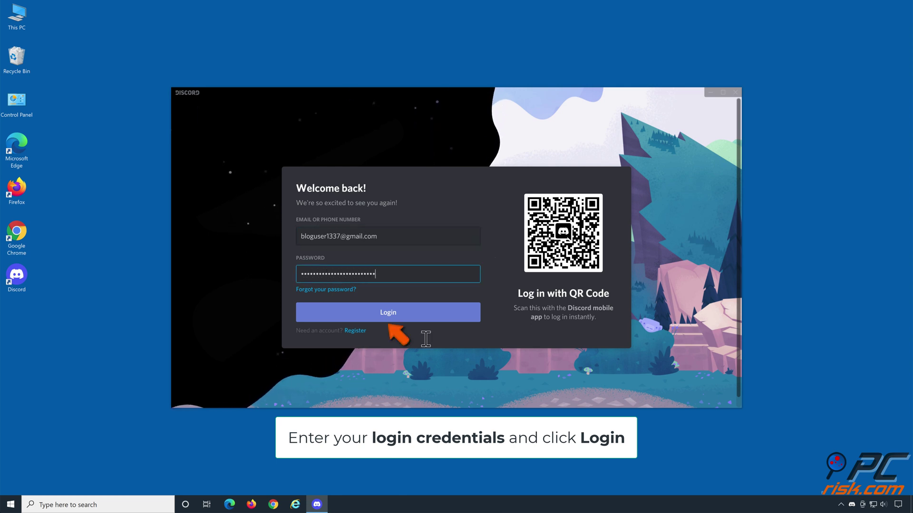
click(398, 314)
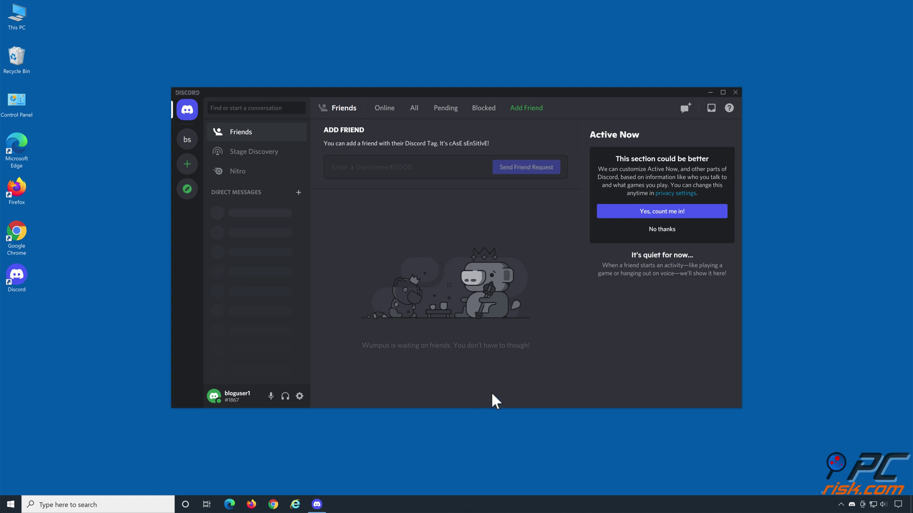
click(735, 92)
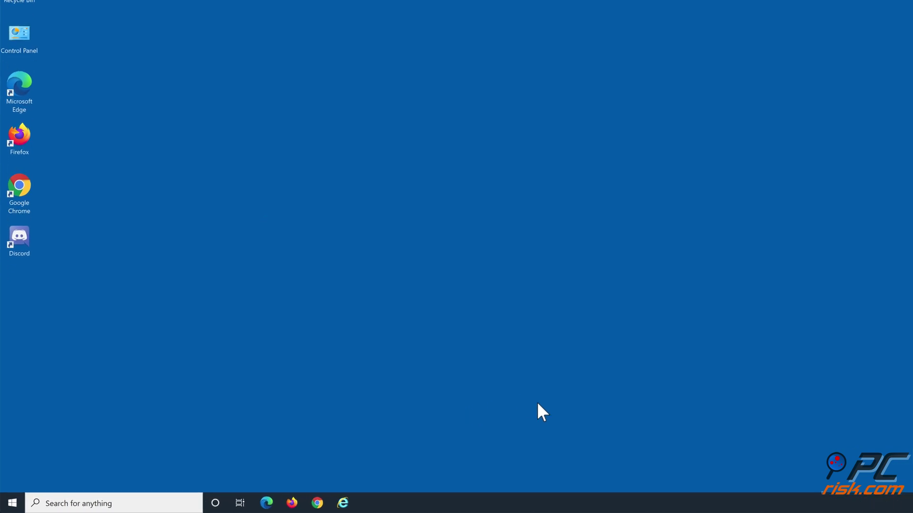
- Run cmd from the Run dialog as administrator to get an elevated Command Prompt
key(super+r)
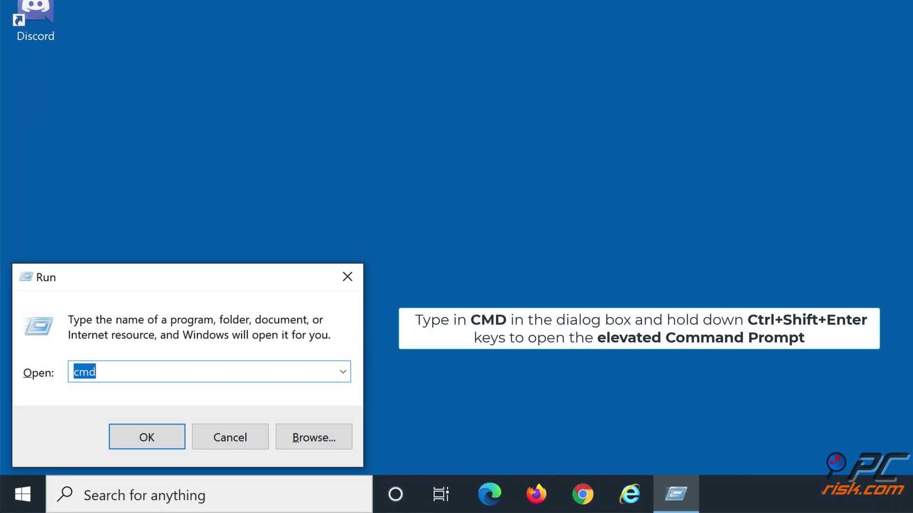
text(cmd)
key(ctrl+shift+Return)
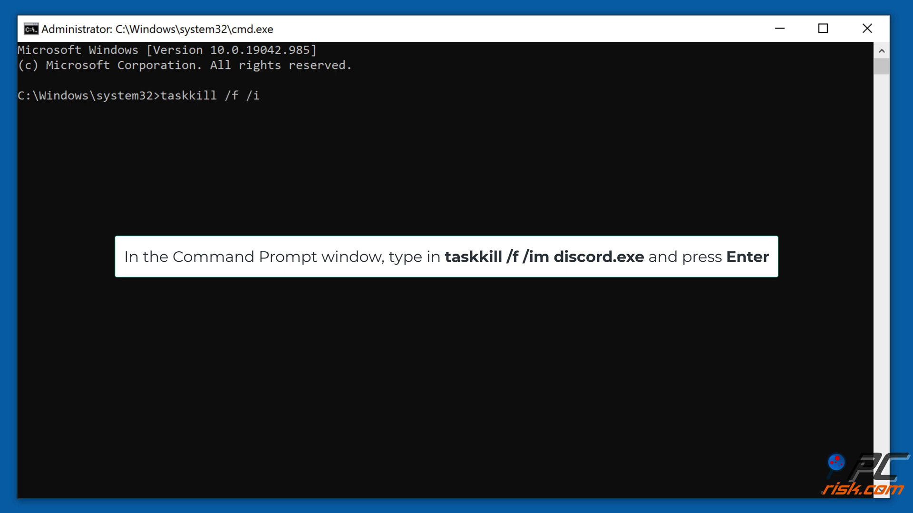
- Run taskkill /f /im discord.exe to force-kill all Discord processes, then close Command Prompt
text(scord.exe)
key(Return)
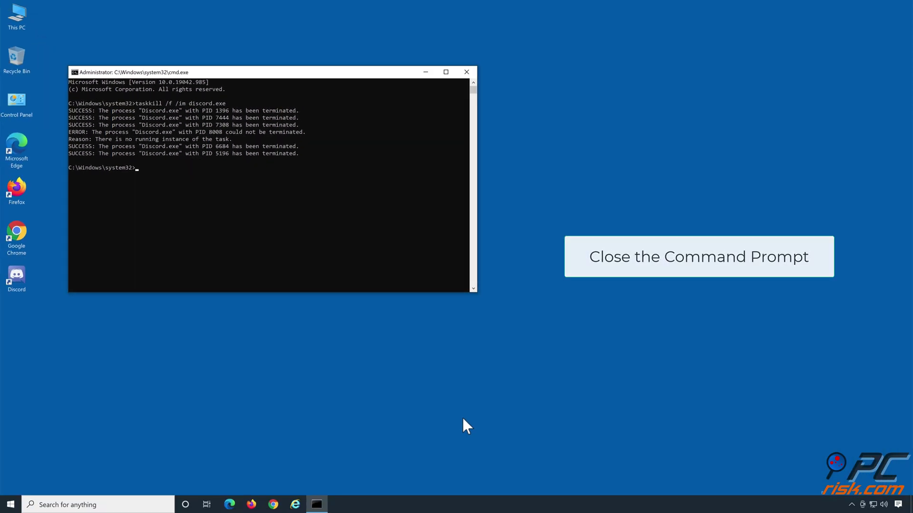
click(467, 72)
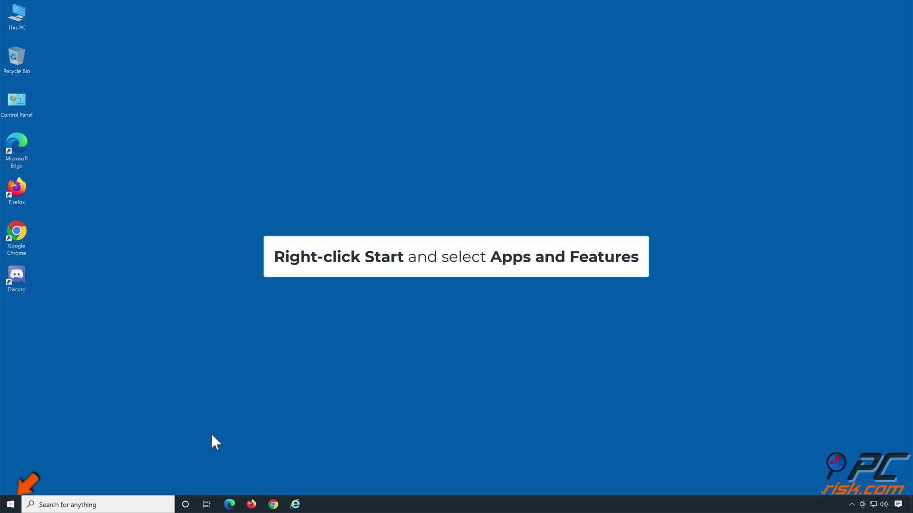
- Uninstall Discord from Apps & features, confirming removal of its data, then close Settings
right_click(10, 504)
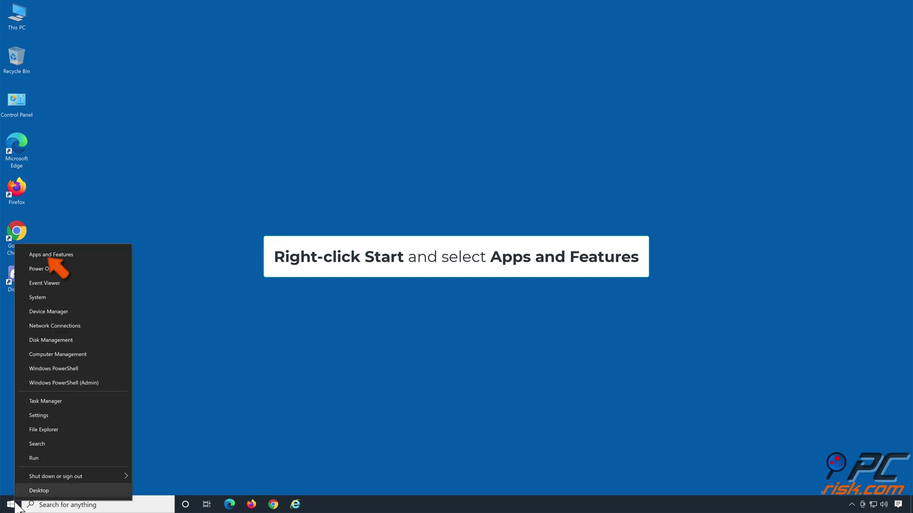
click(80, 255)
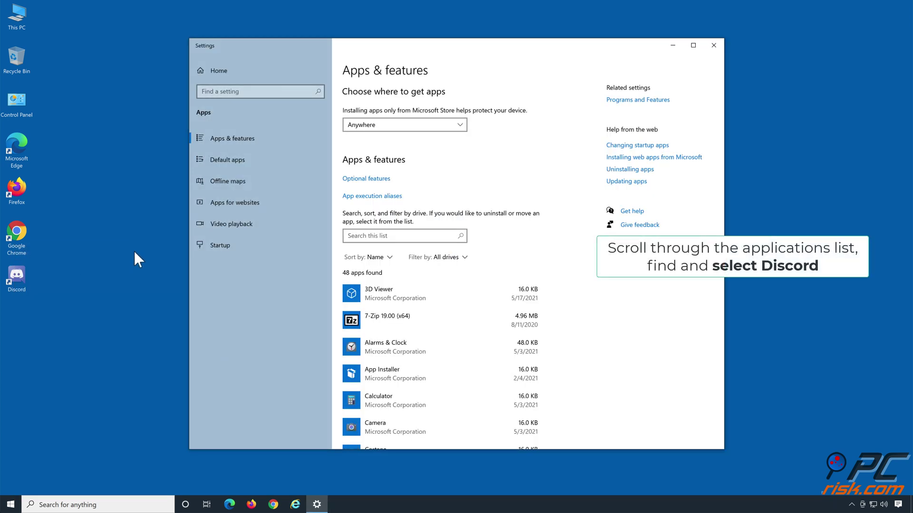
scroll(466, 302, down, 5)
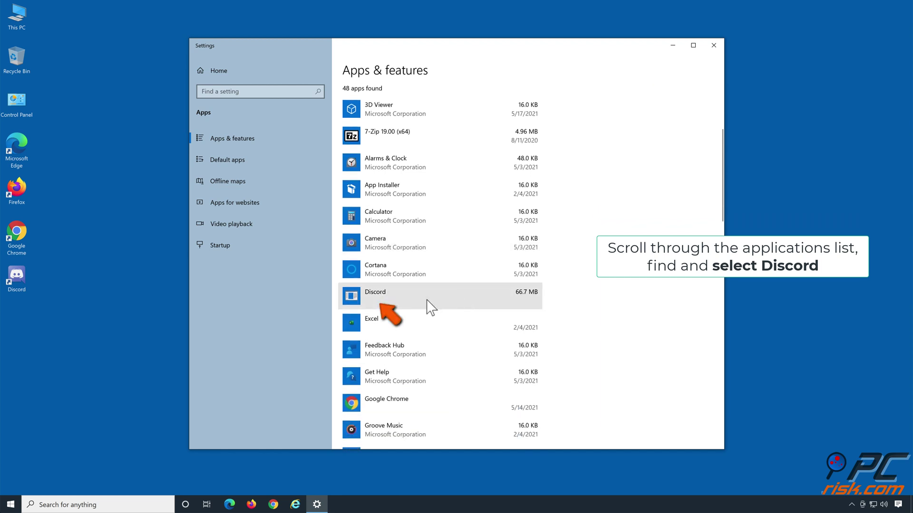
click(426, 301)
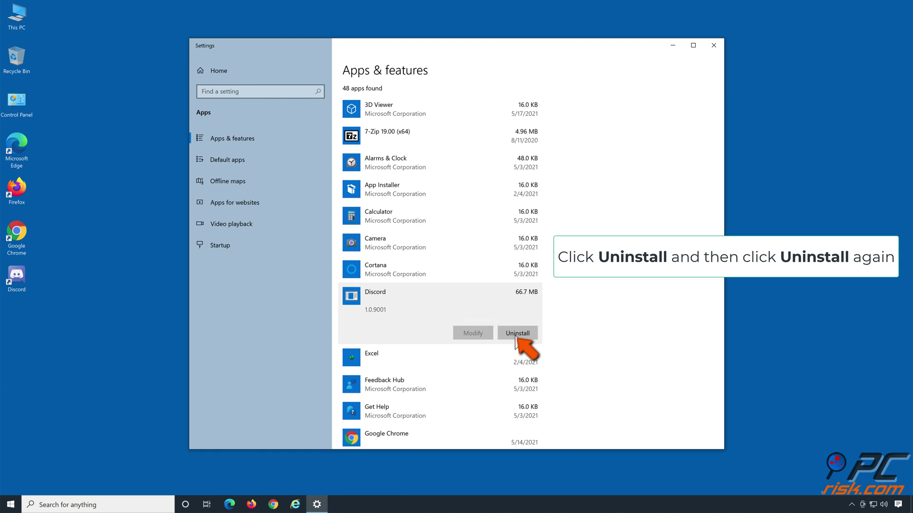
click(518, 334)
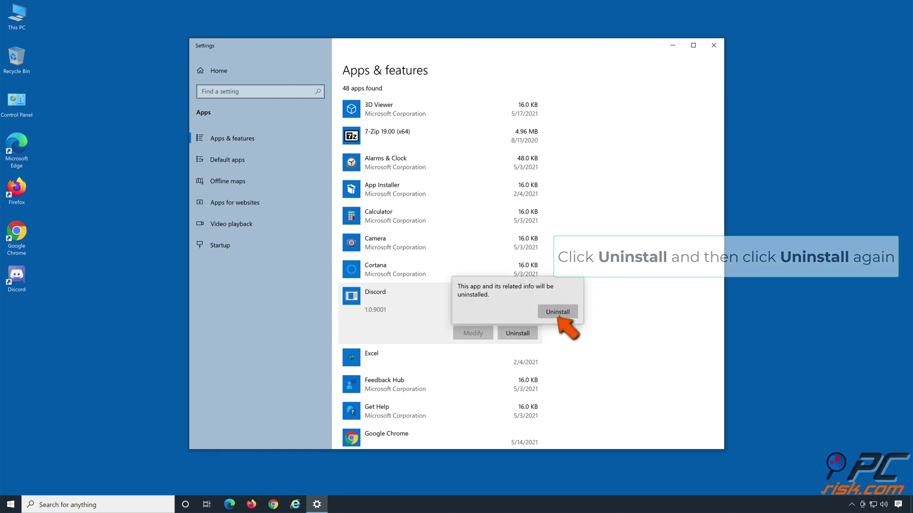
click(558, 314)
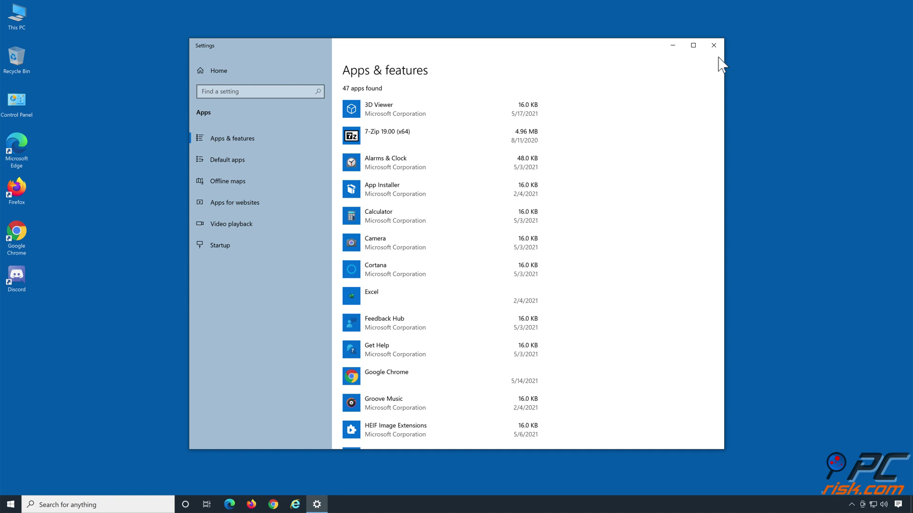
click(714, 45)
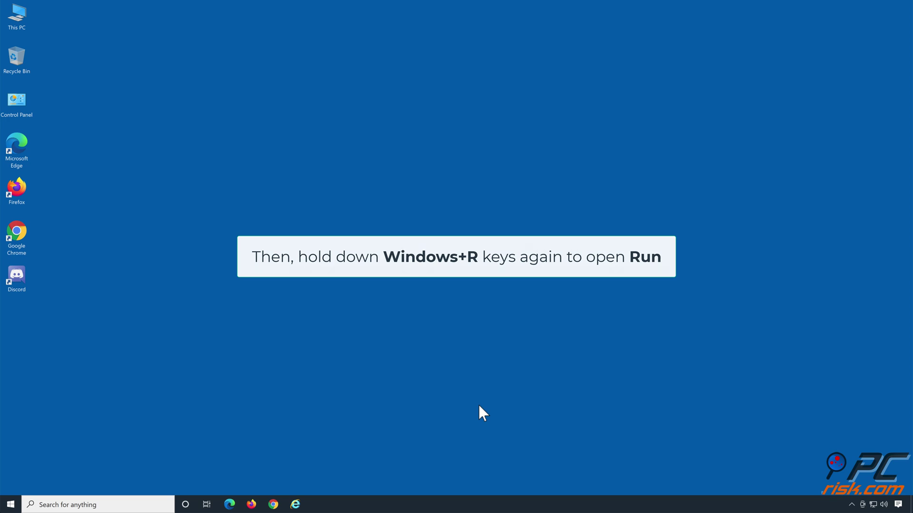
- Run %appdata% to open the AppData\Roaming folder in File Explorer
key(super+r)
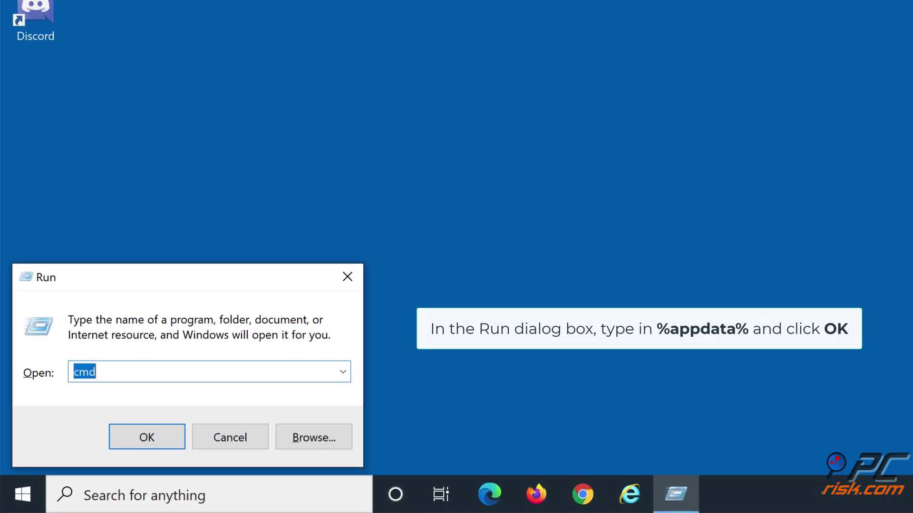
text(%appdata)
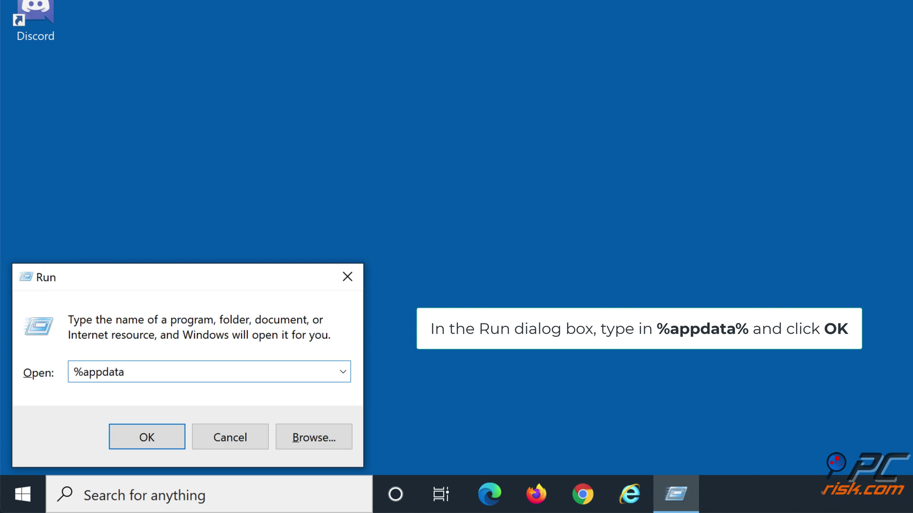
text(%)
click(147, 438)
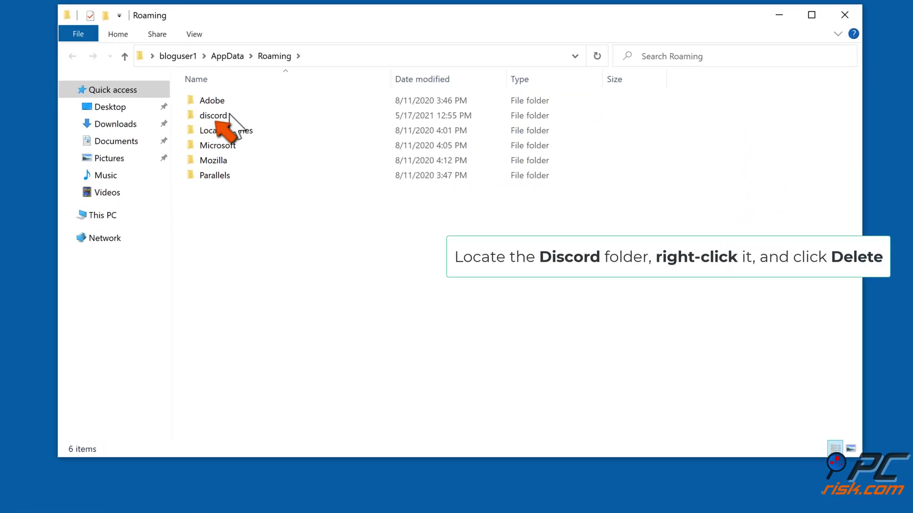
- Delete the discord folder from AppData\Roaming, then close File Explorer
click(229, 116)
click(229, 116)
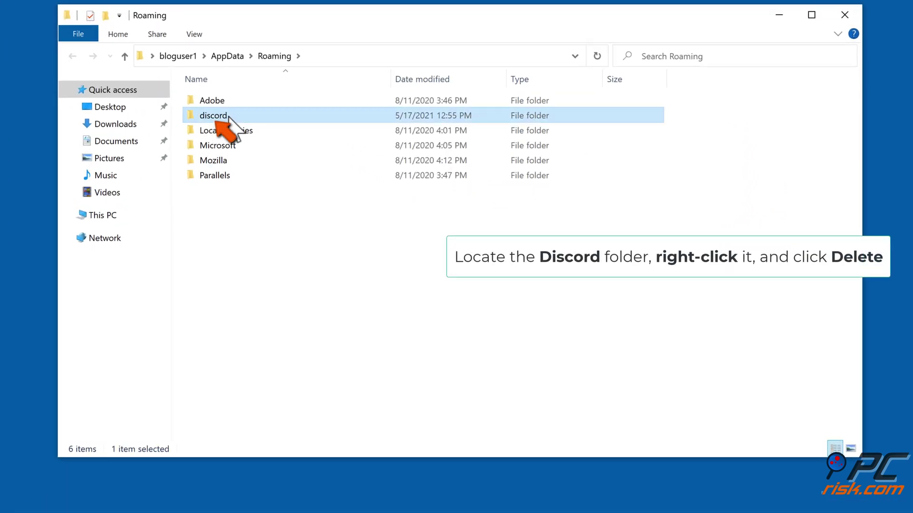
right_click(228, 117)
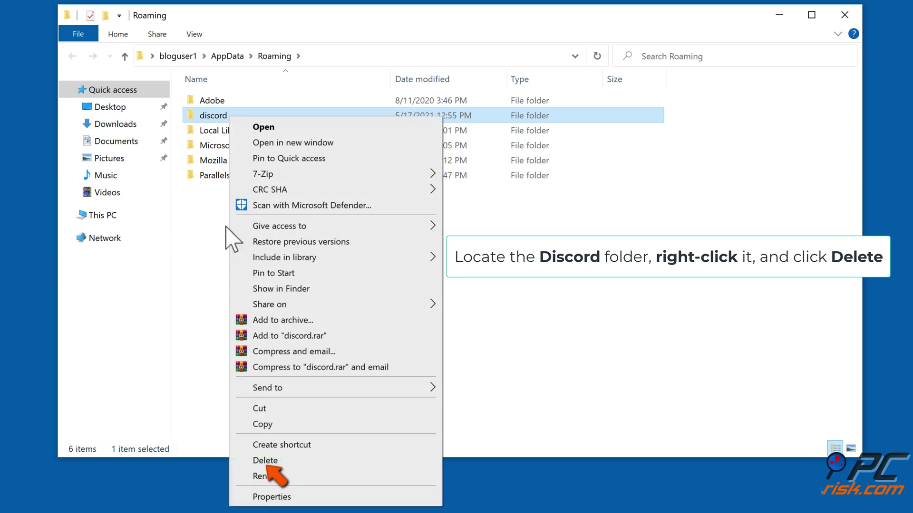
click(285, 462)
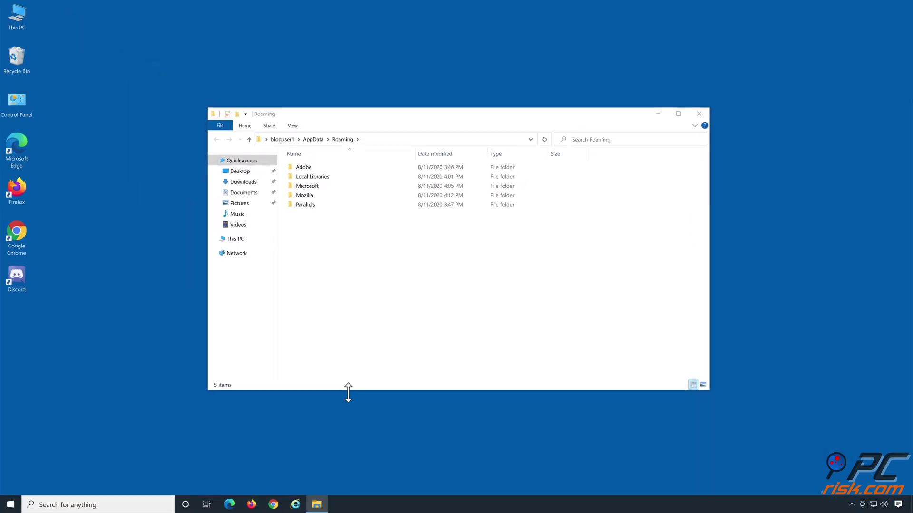
click(698, 114)
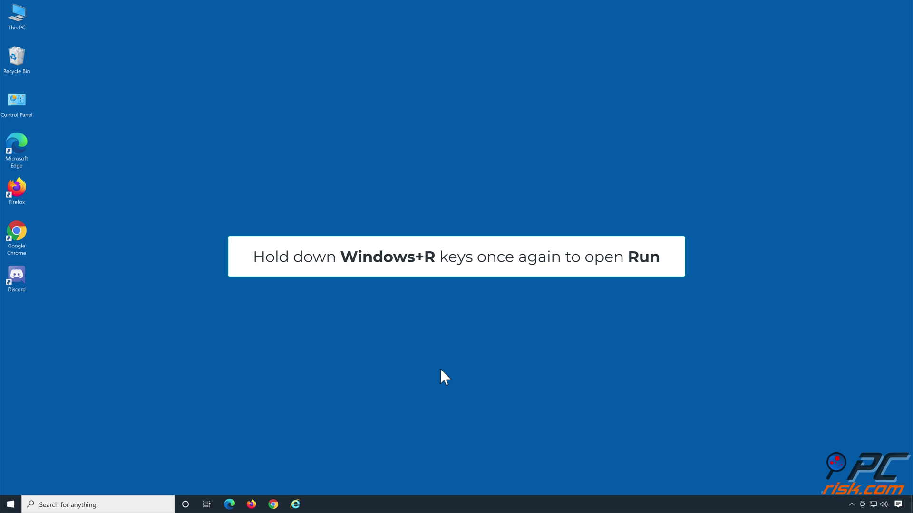
- Run %localappdata% to open AppData\Local and bring up the Discord folder's context menu
key(super+r)
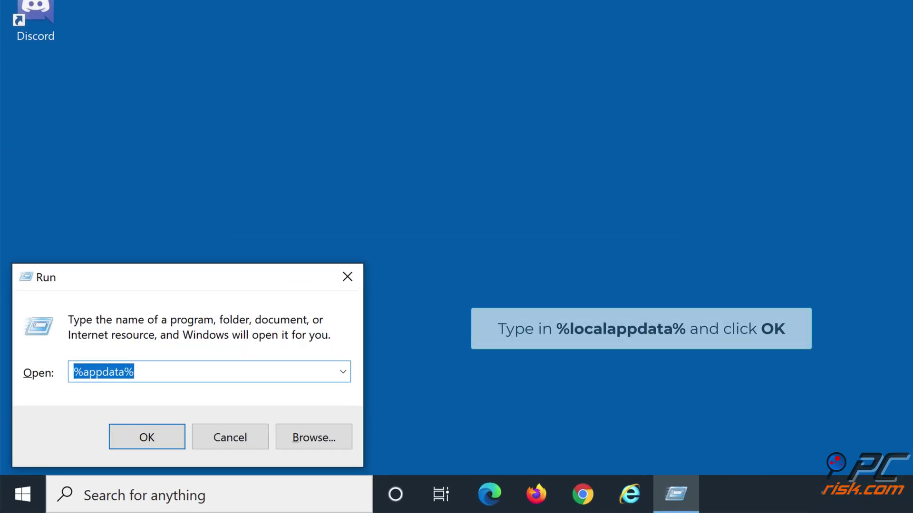
text(%localapp)
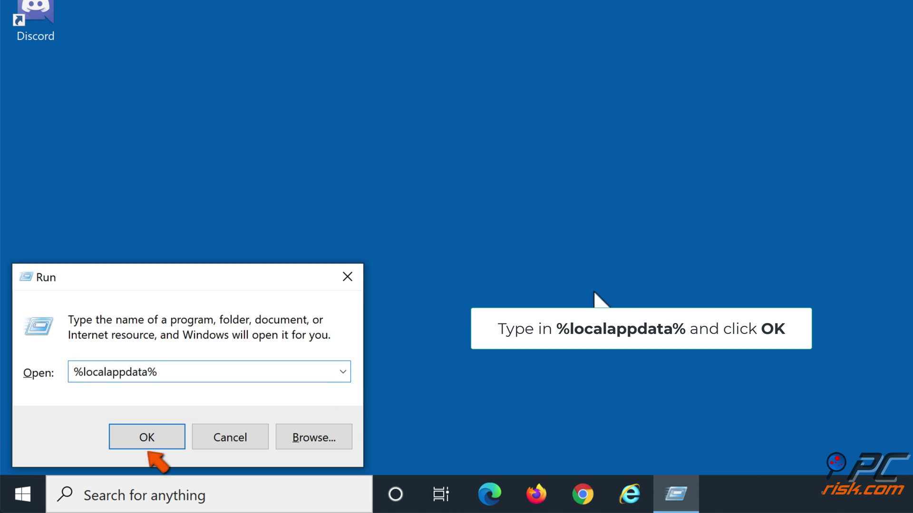
click(147, 442)
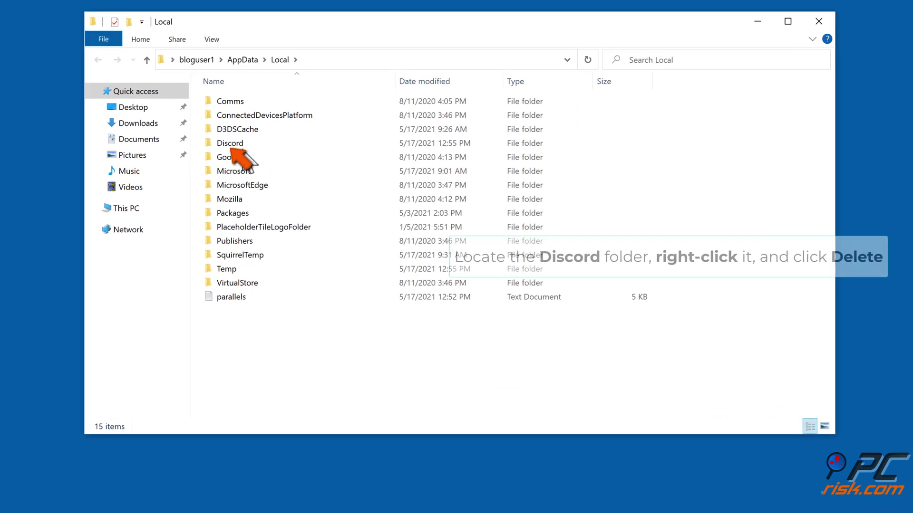
click(244, 146)
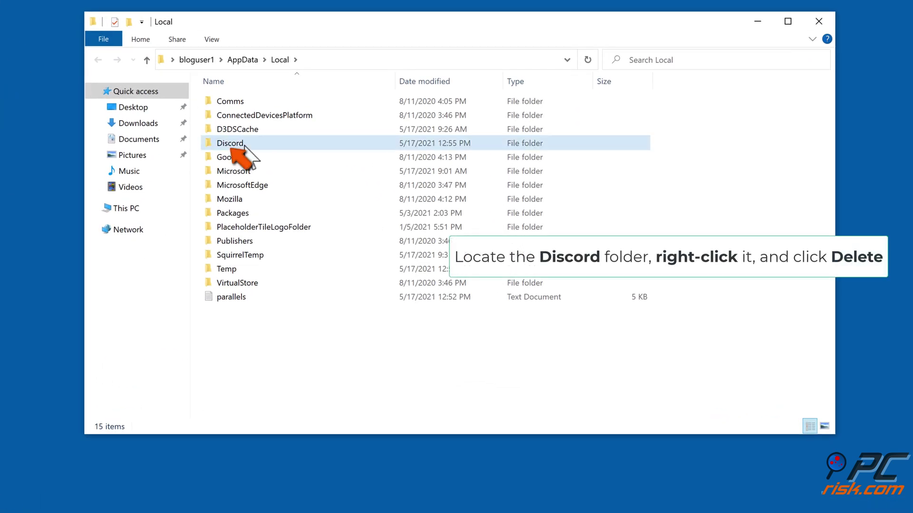
right_click(243, 146)
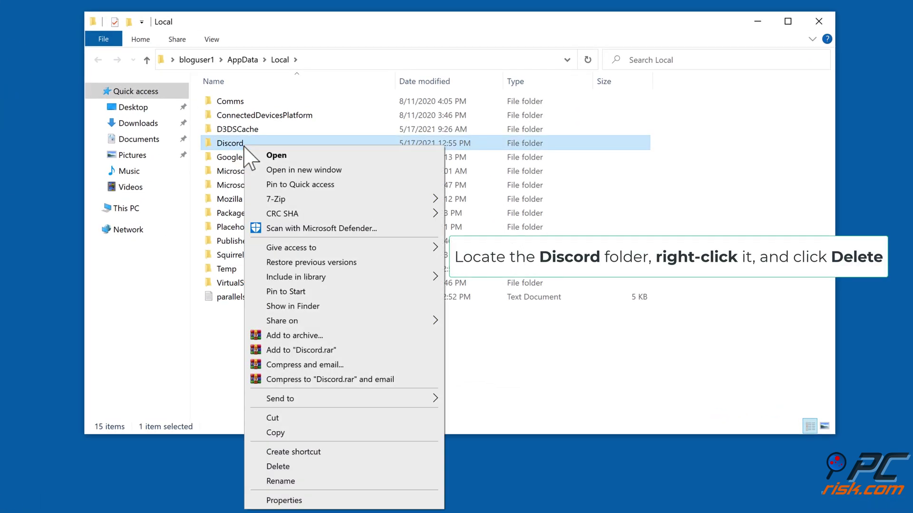